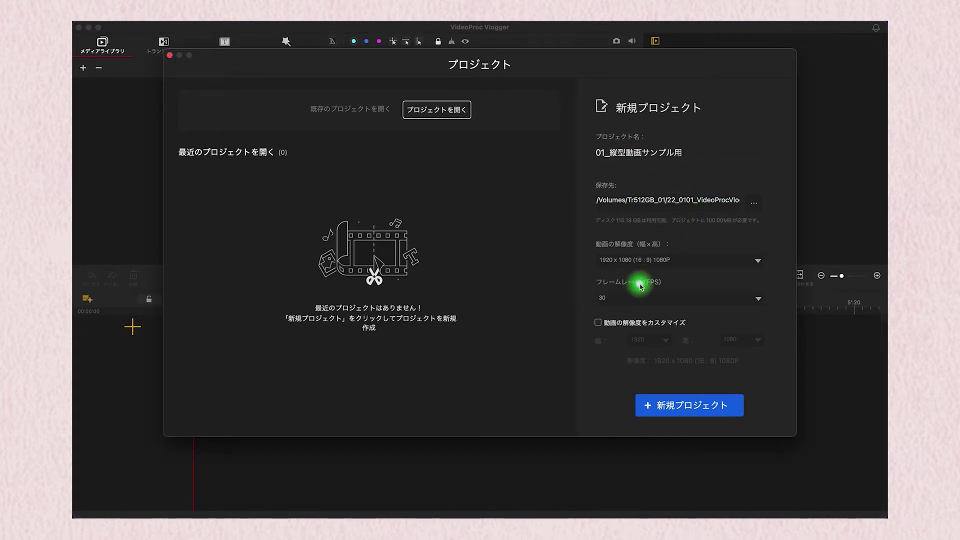
# Step: Set the new project's video resolution to 1080 x 1920 (9 : 16) and create the project
pyautogui.click(758, 265)
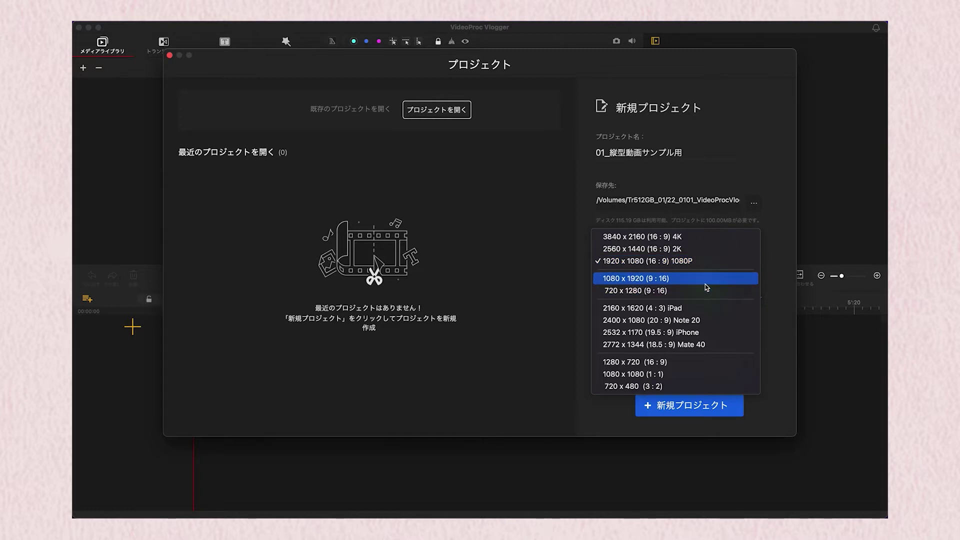
pyautogui.click(655, 278)
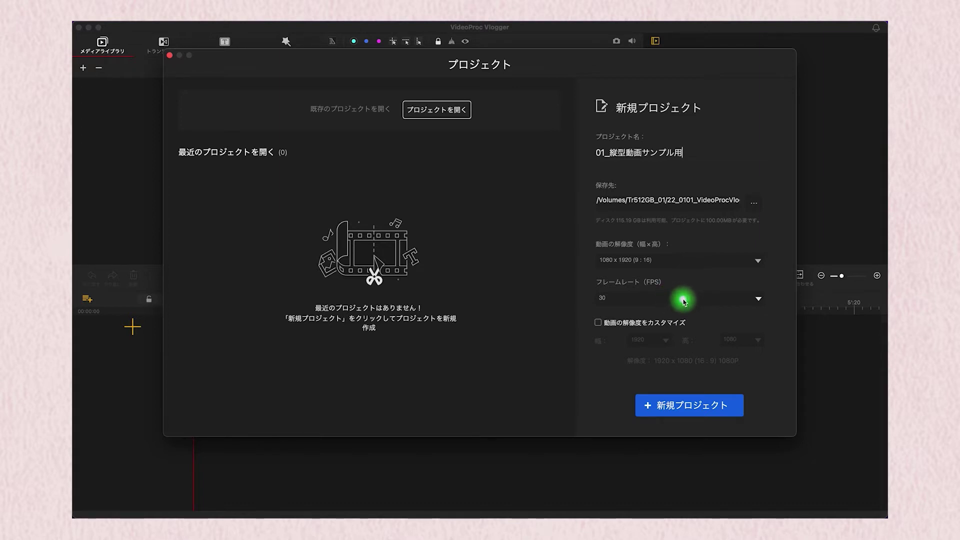
pyautogui.click(696, 407)
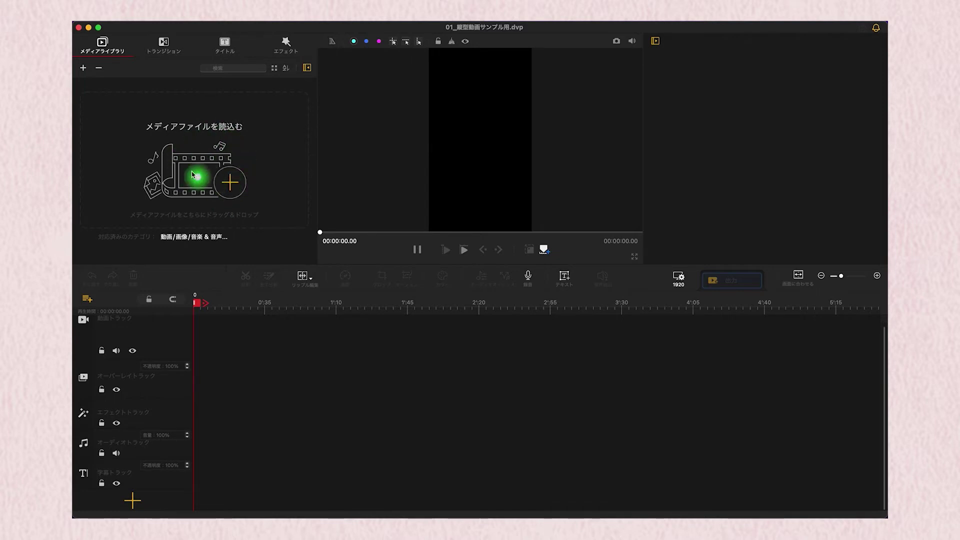
# Step: Import three vertical production cooking clips from the 縦型動画 folder, plus the Cooking and Vegetables clips from the Pixabay folder
pyautogui.click(231, 184)
pyautogui.click(690, 205)
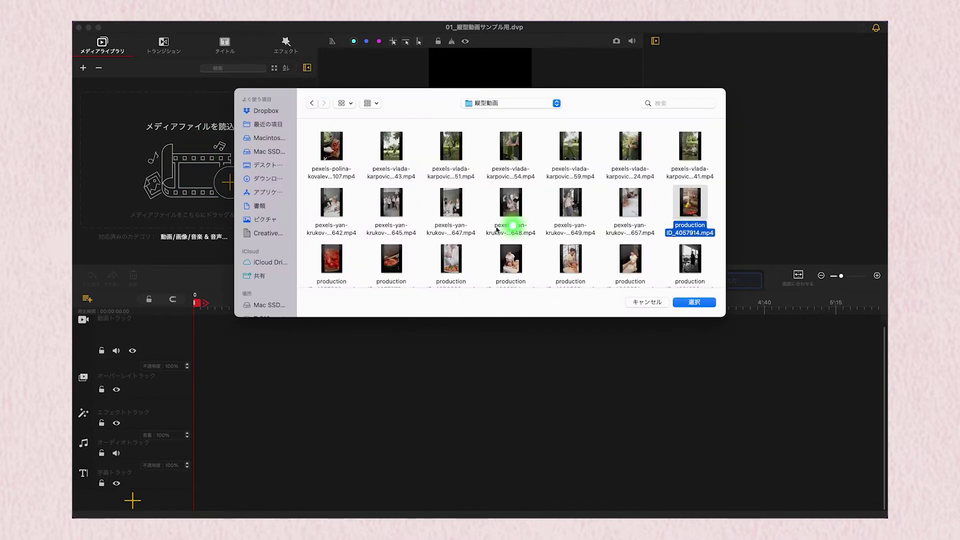
pyautogui.keyDown('super'); pyautogui.click(331, 259); pyautogui.keyUp('super')
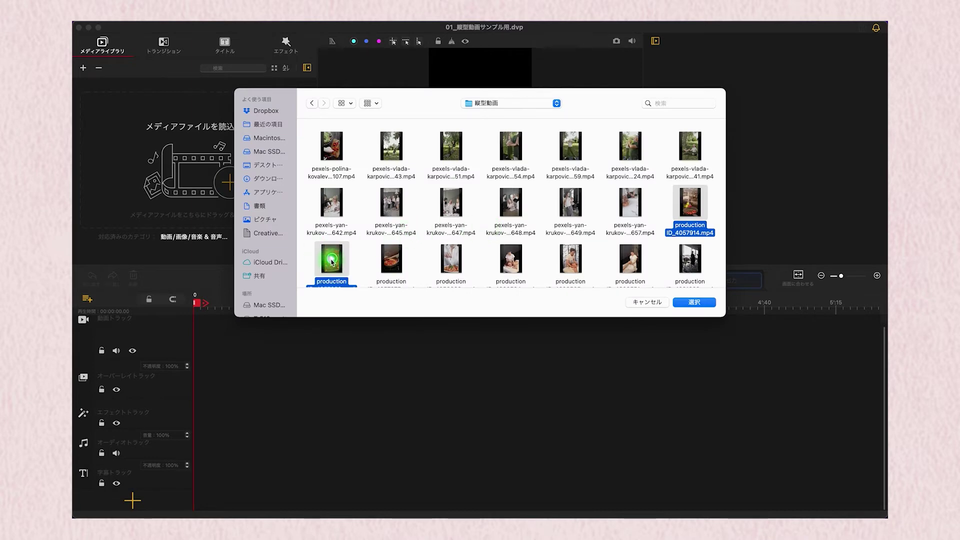
pyautogui.keyDown('super'); pyautogui.click(393, 260); pyautogui.keyUp('super')
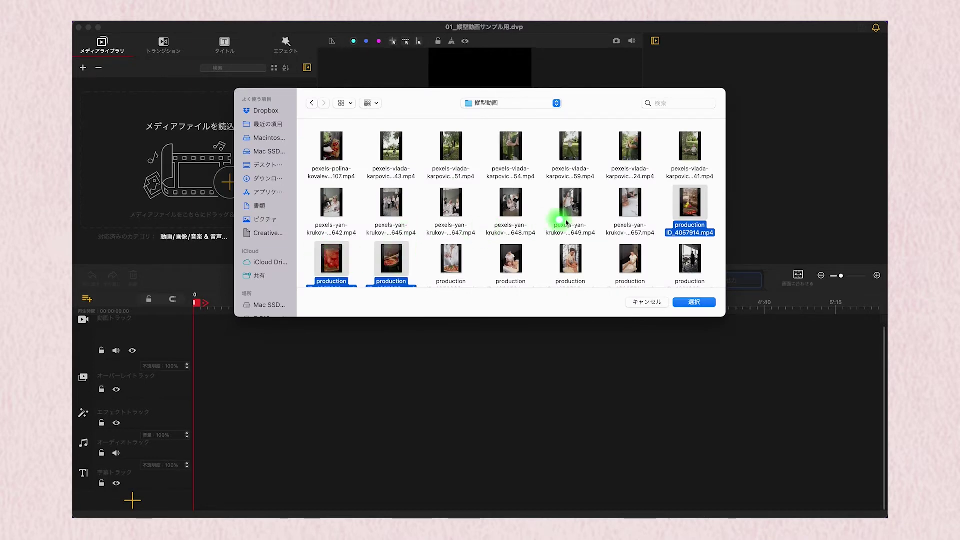
pyautogui.click(694, 302)
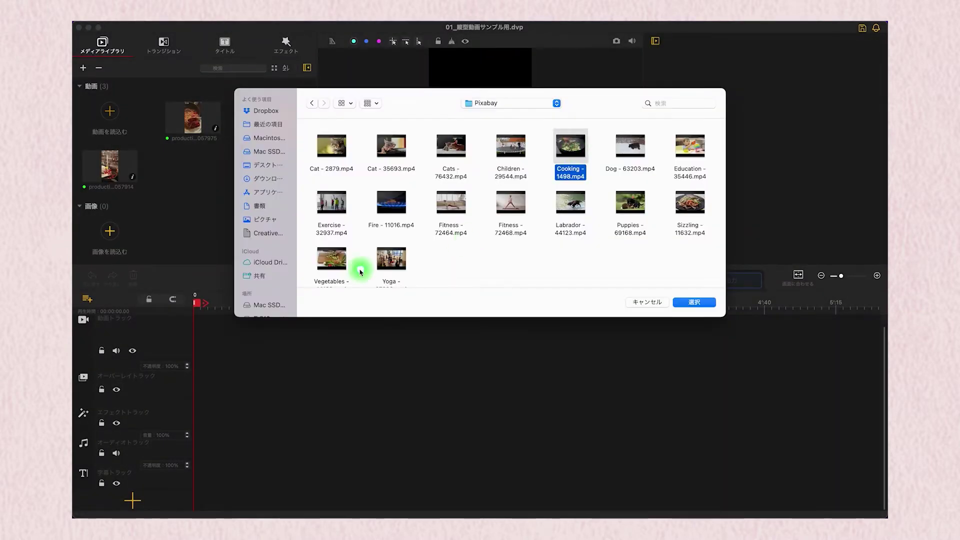
pyautogui.keyDown('super'); pyautogui.click(357, 268); pyautogui.keyUp('super')
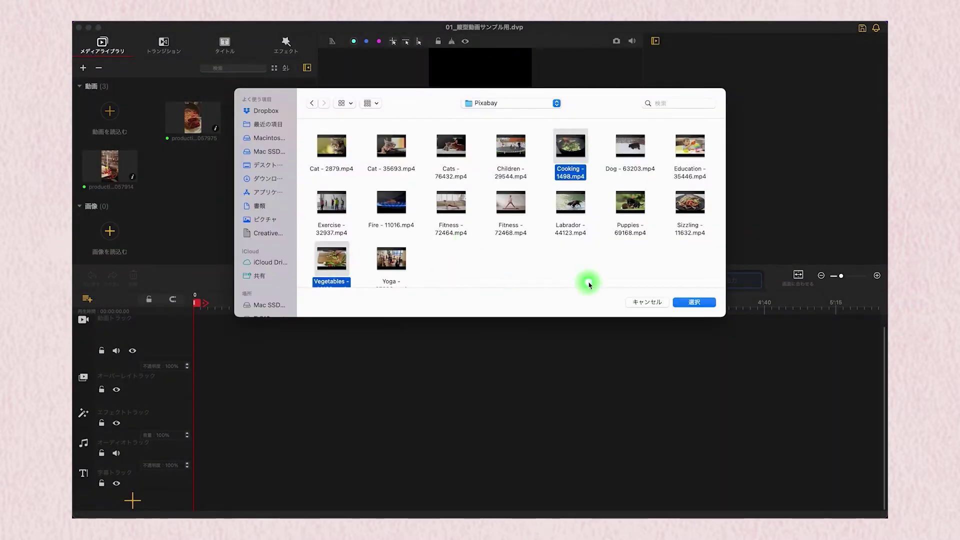
pyautogui.click(700, 302)
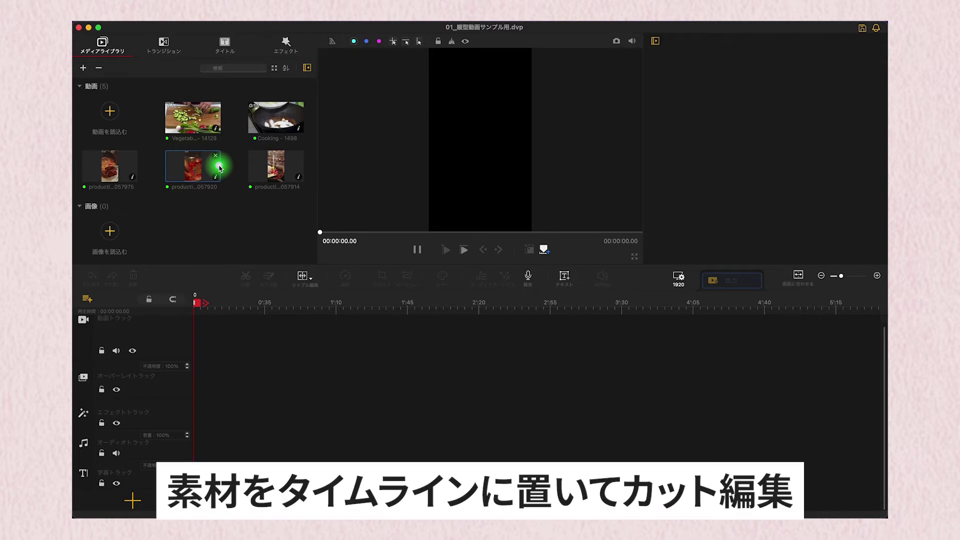
# Step: Place the production clips on the video track, followed by the Vegetables - 14129 and Cooking - 1498 clips
pyautogui.moveTo(218, 168); pyautogui.dragTo(260, 343)
pyautogui.moveTo(128, 180); pyautogui.dragTo(303, 348)
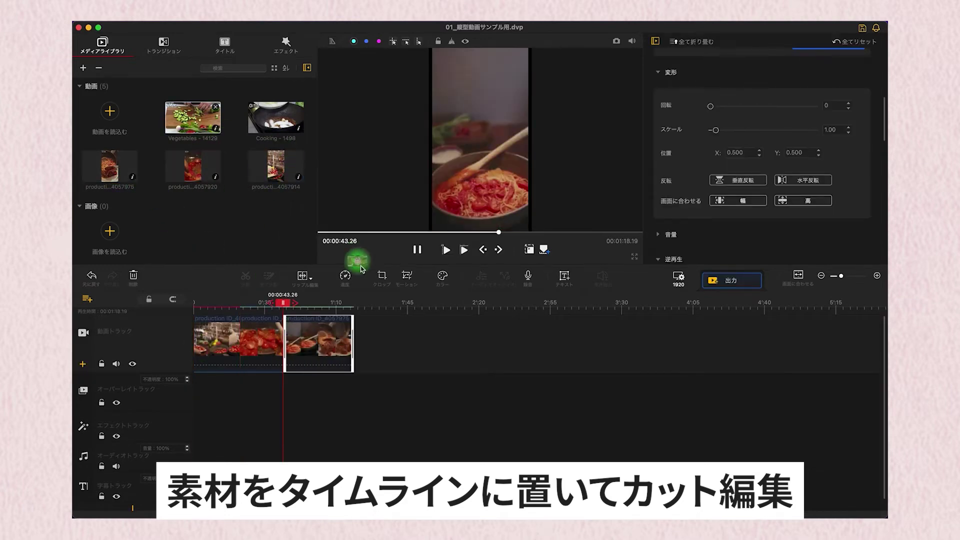
pyautogui.moveTo(192, 117); pyautogui.dragTo(305, 345)
pyautogui.moveTo(276, 118); pyautogui.dragTo(475, 338)
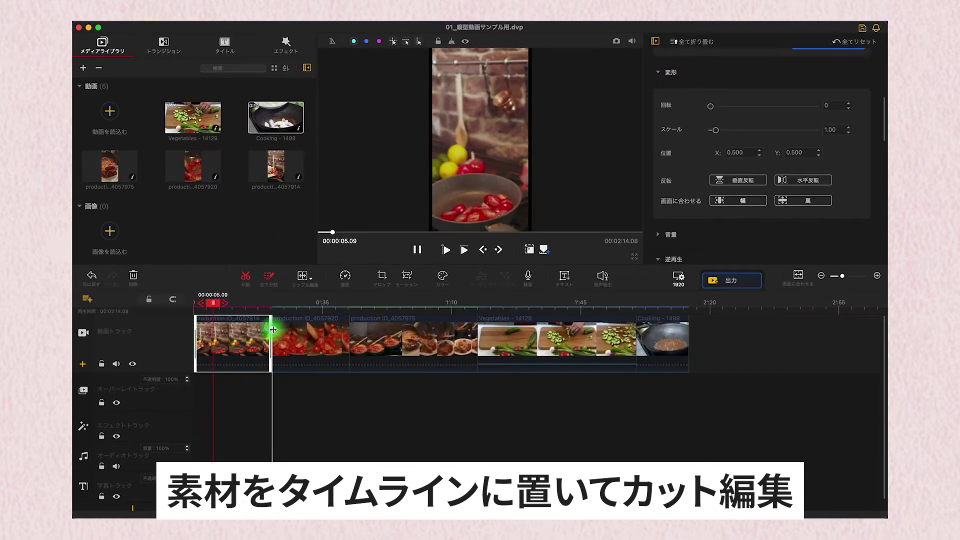
# Step: Trim the opening production clips on the video track and return the playhead to the start of the timeline
pyautogui.moveTo(273, 330)
pyautogui.mouseDown()
pyautogui.moveTo(215, 330)
pyautogui.moveTo(275, 329)
pyautogui.mouseUp()
pyautogui.click(272, 330)
pyautogui.click(263, 330)
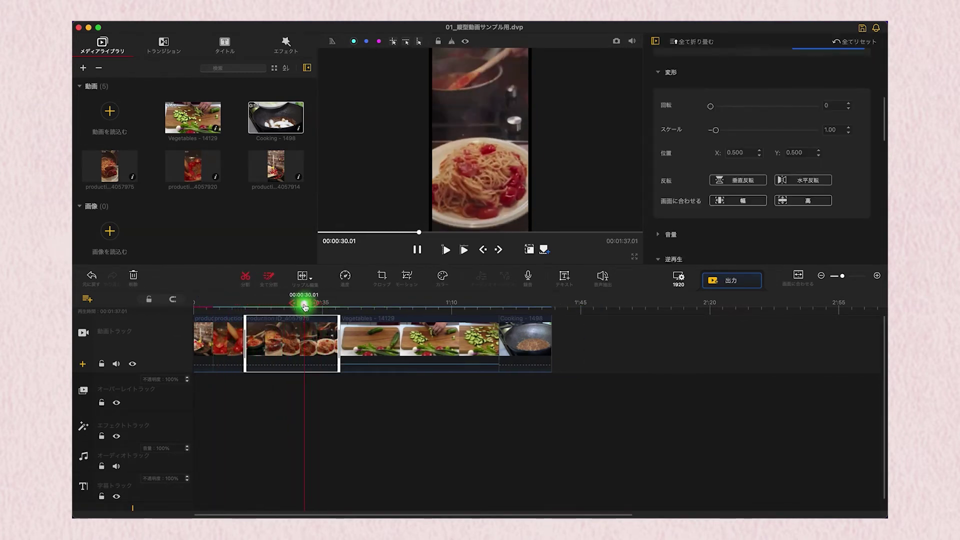
pyautogui.click(197, 302)
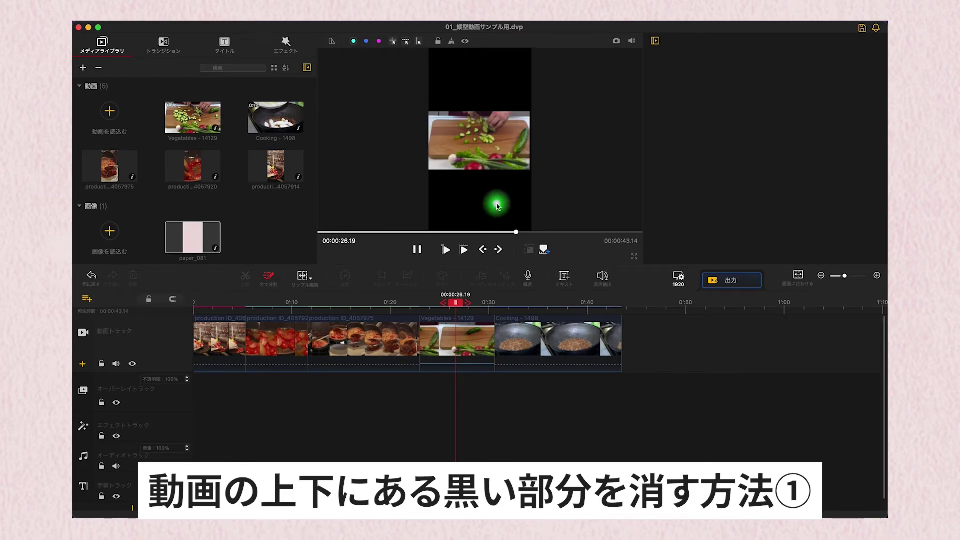
# Step: Try filling the vertical frame with the Vegetables clip by scaling it to 10.48 and repositioning it to X 0.169, Y 0.512
pyautogui.click(475, 346)
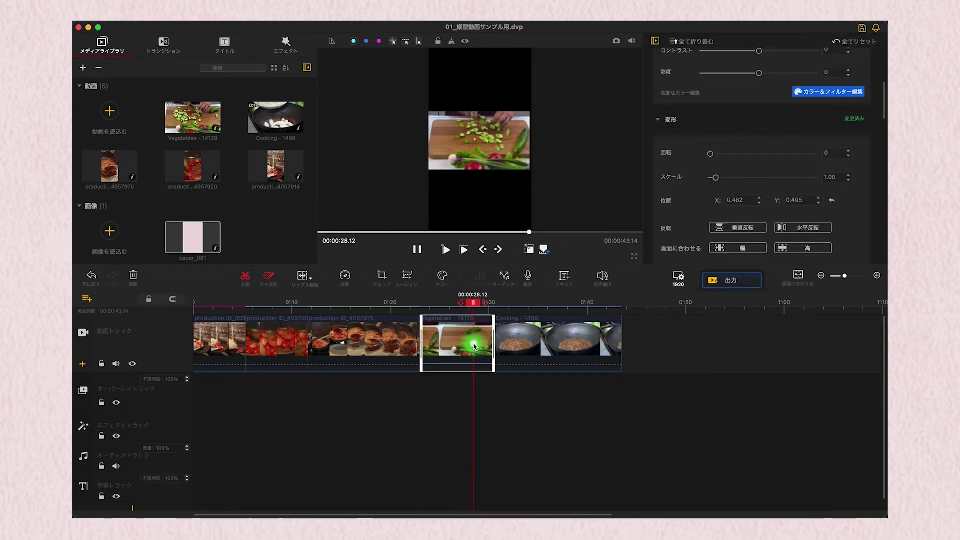
pyautogui.scroll(5, 739, 144)
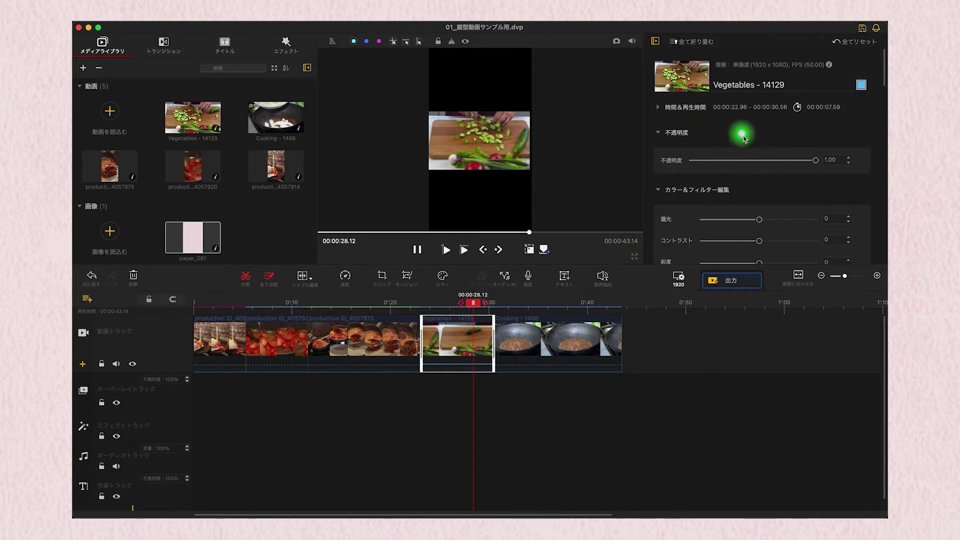
pyautogui.scroll(-5, 744, 147)
pyautogui.scroll(-1, 745, 146)
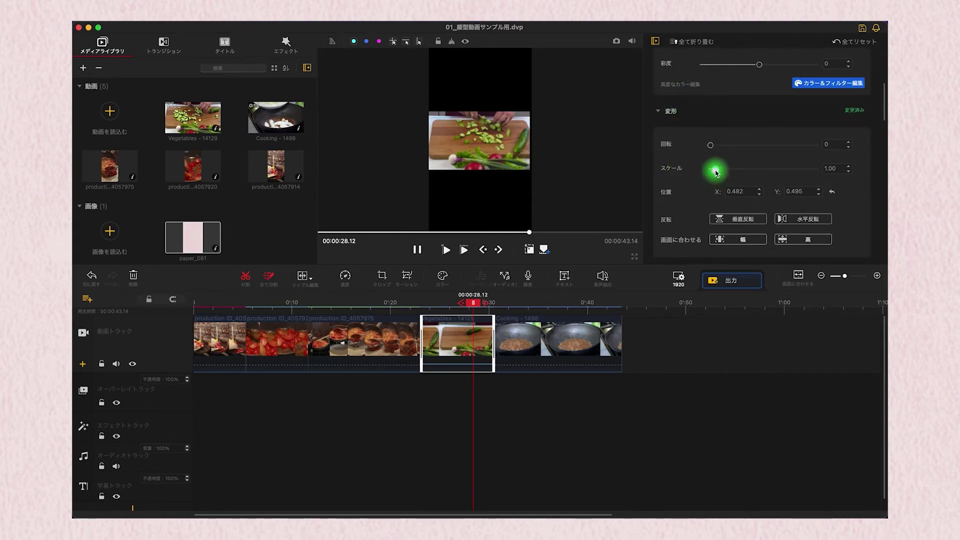
pyautogui.moveTo(715, 171); pyautogui.dragTo(765, 172)
pyautogui.moveTo(518, 136); pyautogui.dragTo(486, 140)
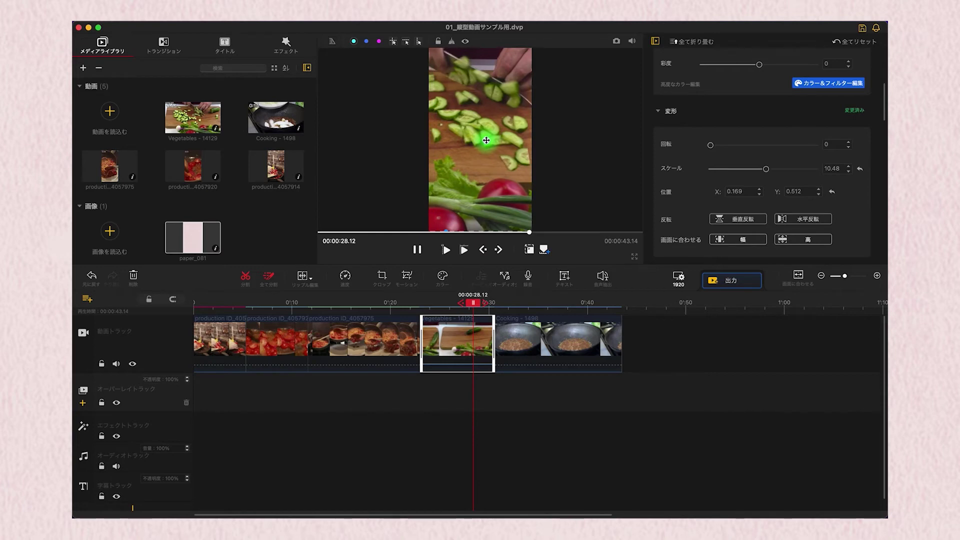
pyautogui.click(523, 233)
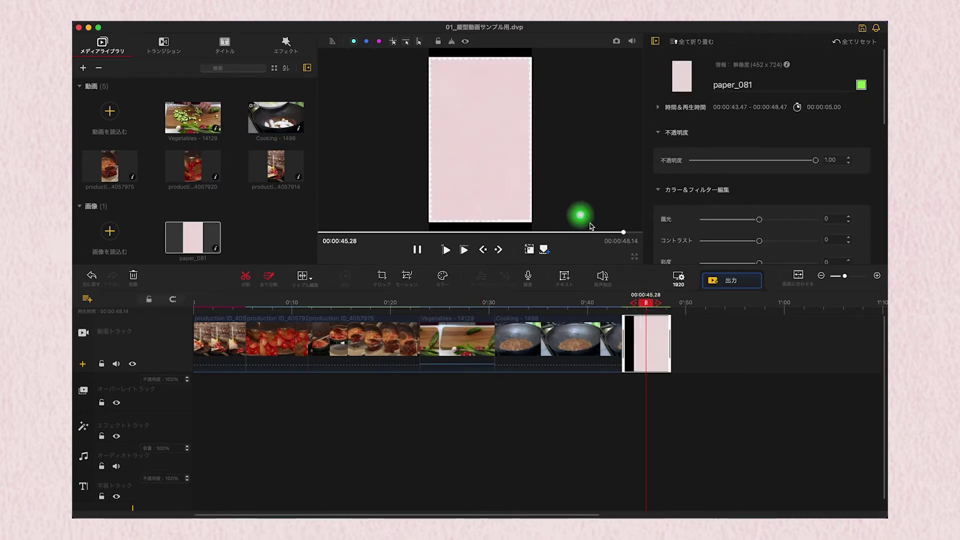
# Step: Scale the paper_081 background image to 1.44 to fill the vertical frame
pyautogui.scroll(-3, 735, 187)
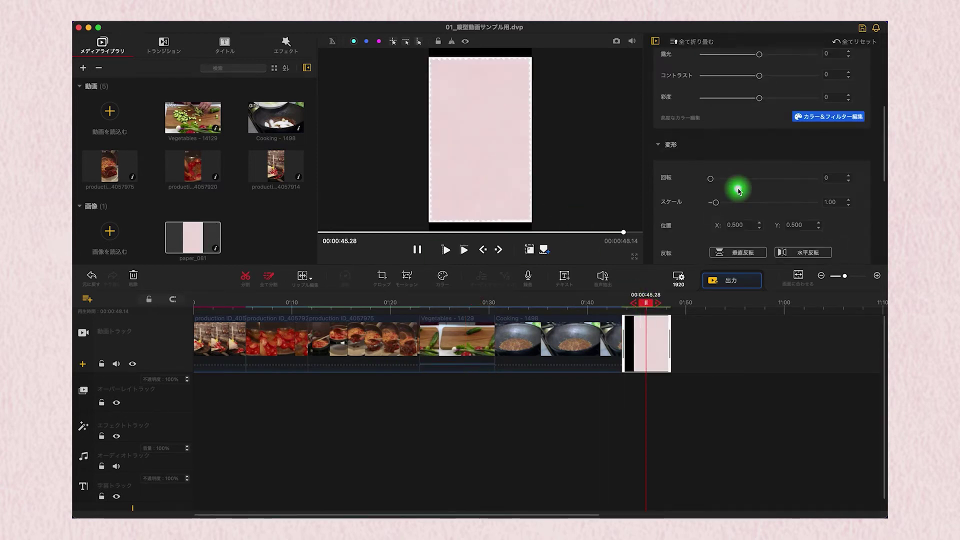
pyautogui.moveTo(715, 202); pyautogui.dragTo(718, 202)
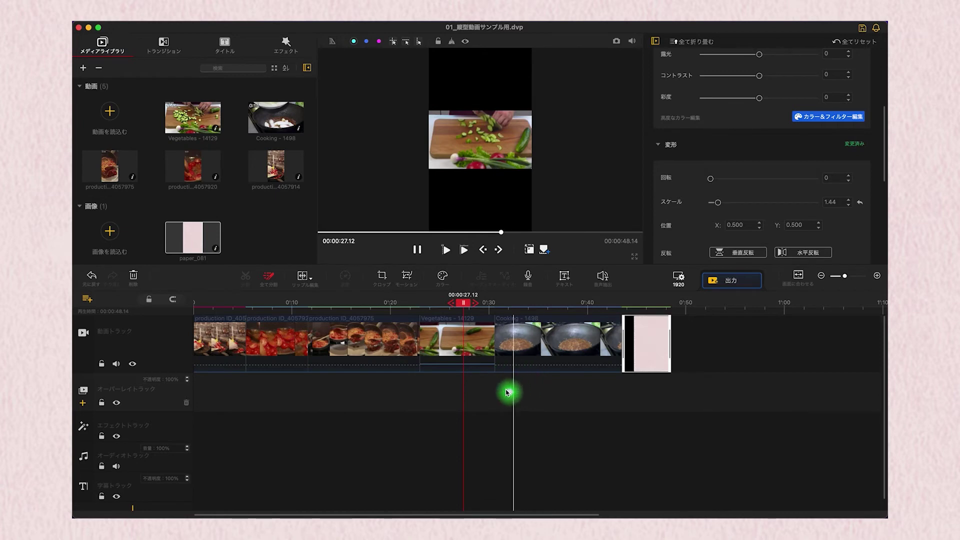
# Step: Move the Vegetables and Cooking clips to the overlay track and extend the paper_081 background to their full combined length
pyautogui.moveTo(521, 399); pyautogui.dragTo(449, 393)
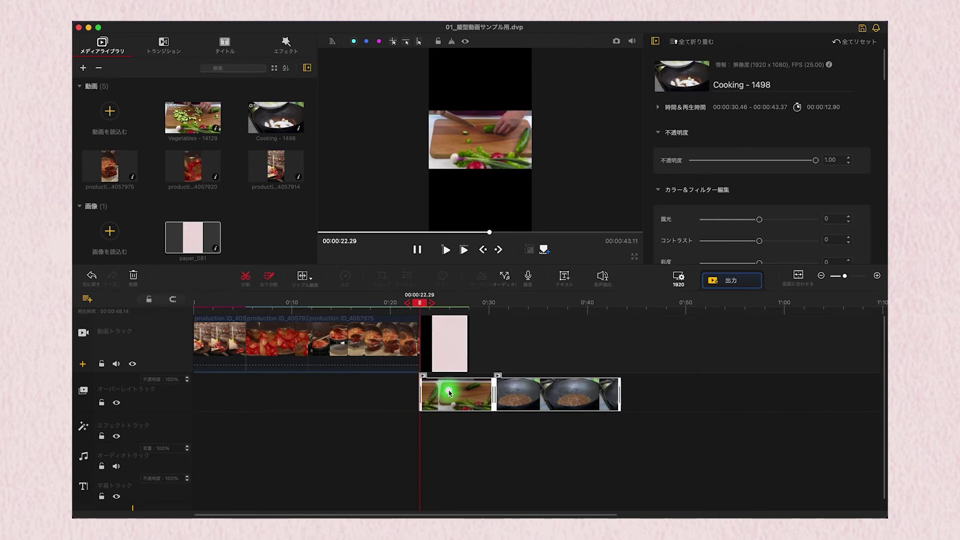
pyautogui.click(439, 326)
pyautogui.moveTo(466, 341); pyautogui.dragTo(620, 349)
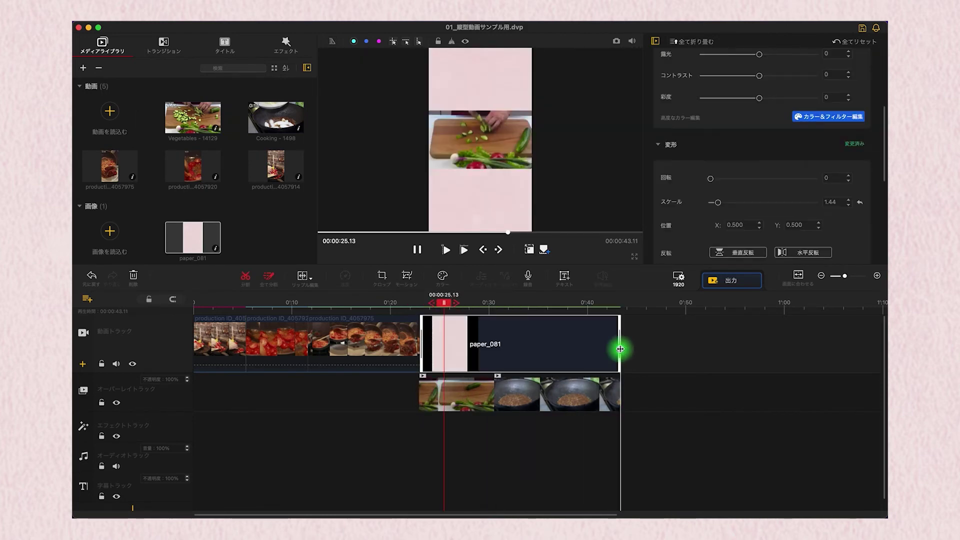
# Step: Add a text title reading 本日のレシピ at the start of the paper_081 background section
pyautogui.scroll(2, 461, 311)
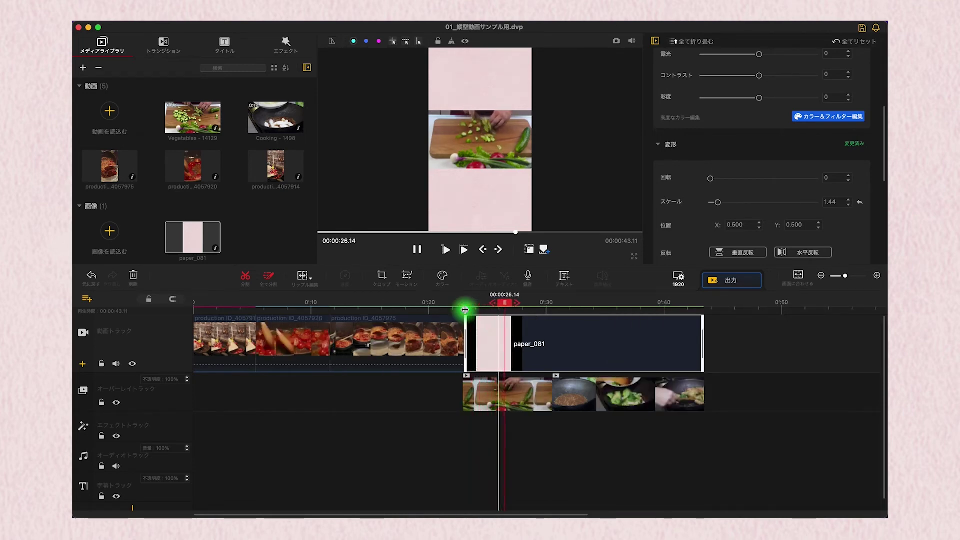
pyautogui.click(464, 310)
pyautogui.click(564, 276)
pyautogui.click(713, 191)
pyautogui.write('本日のレシピ')
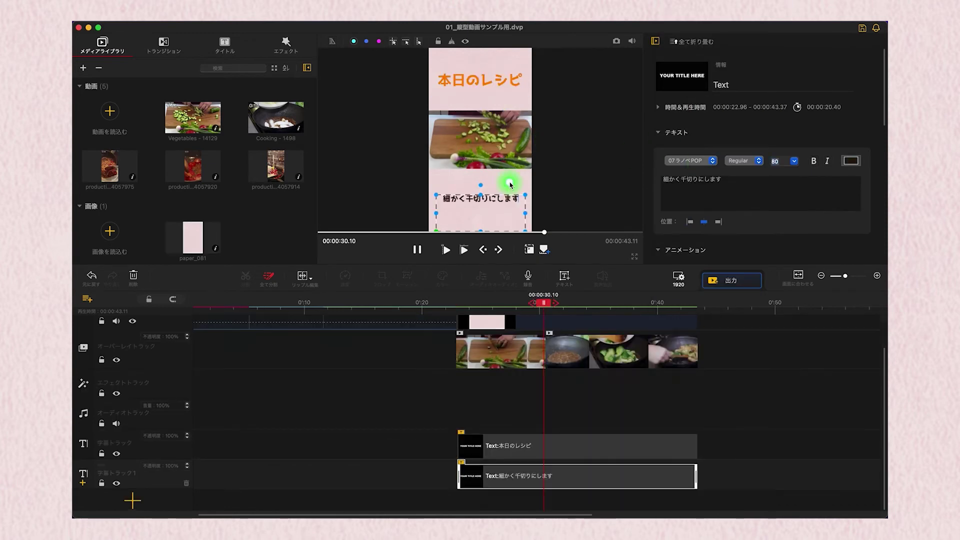
pyautogui.click(470, 338)
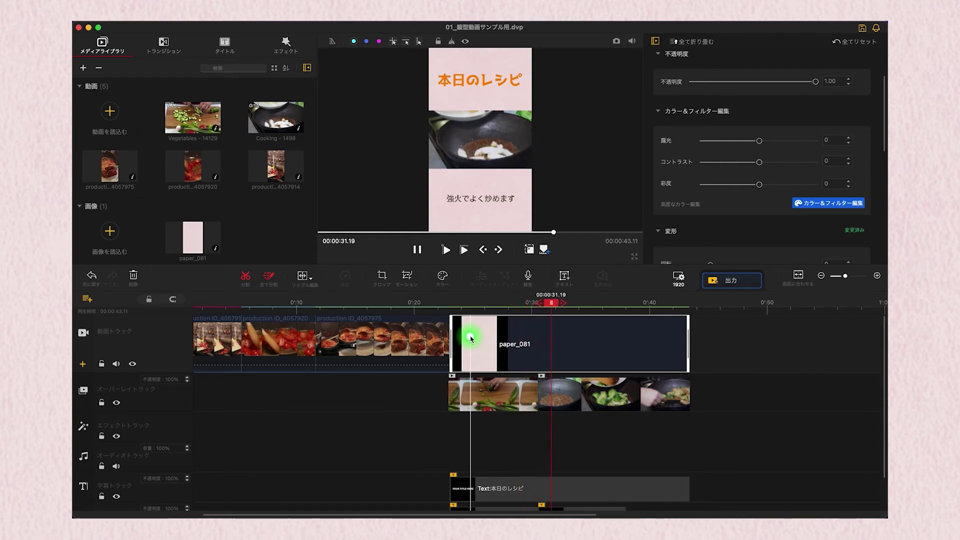
pyautogui.click(613, 305)
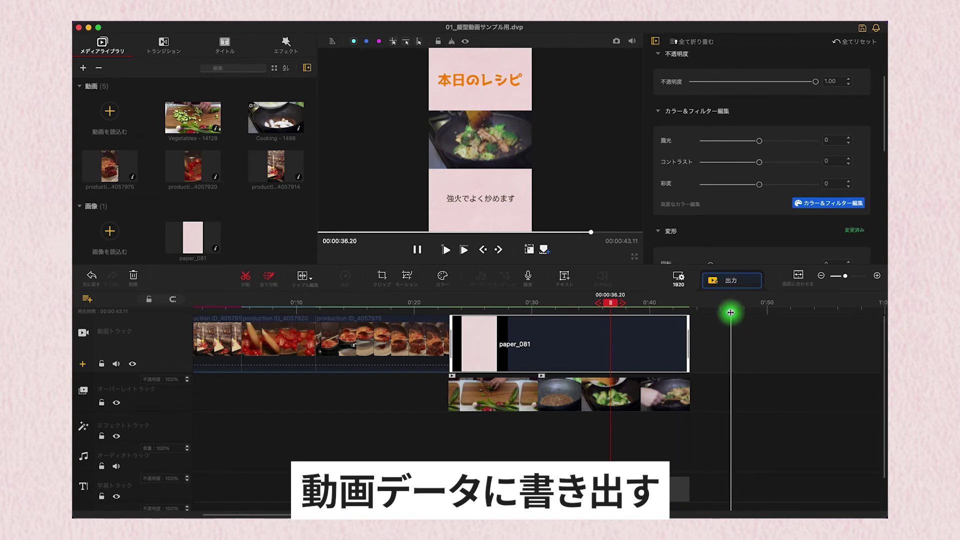
# Step: Export the video at high quality (高品質) level 5 with the AVC (H.264) video codec
pyautogui.click(733, 283)
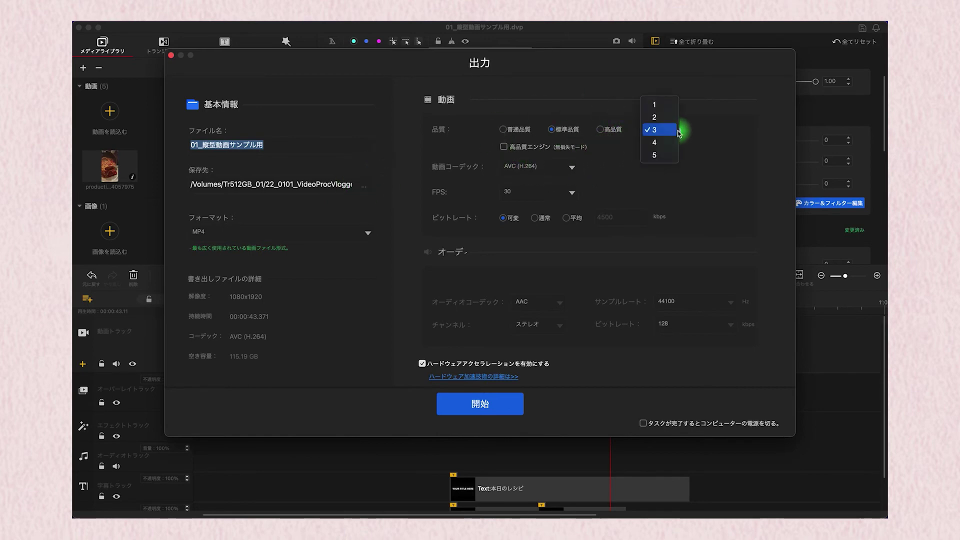
pyautogui.click(662, 154)
pyautogui.click(570, 168)
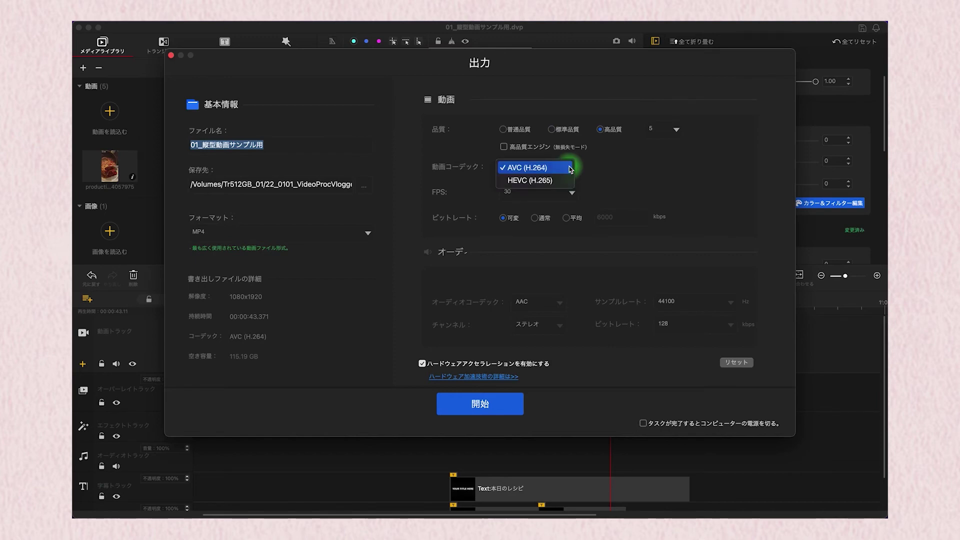
pyautogui.click(570, 169)
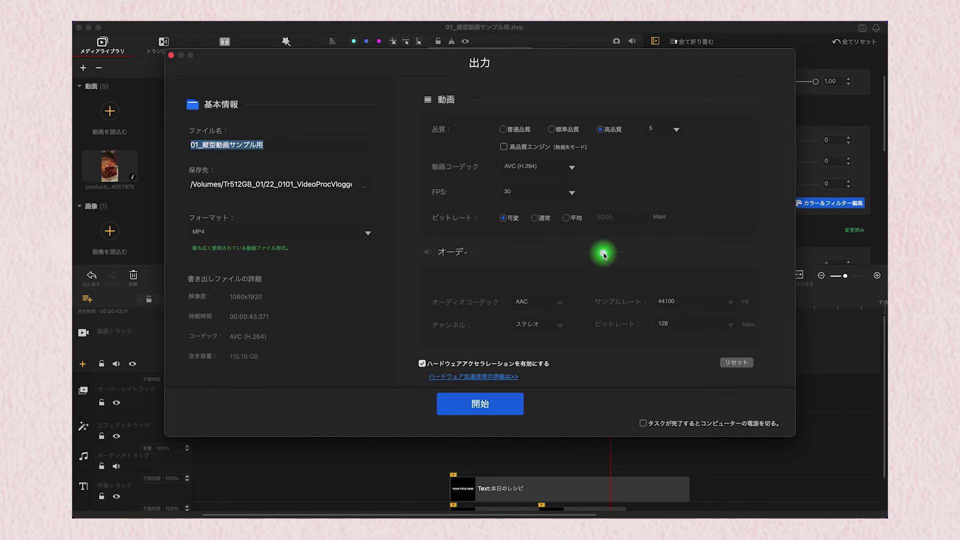
pyautogui.click(481, 406)
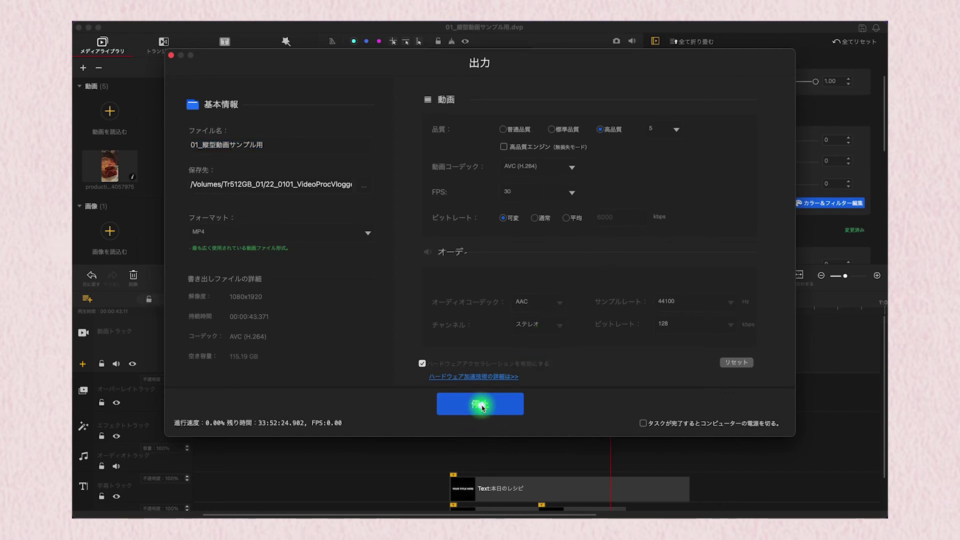